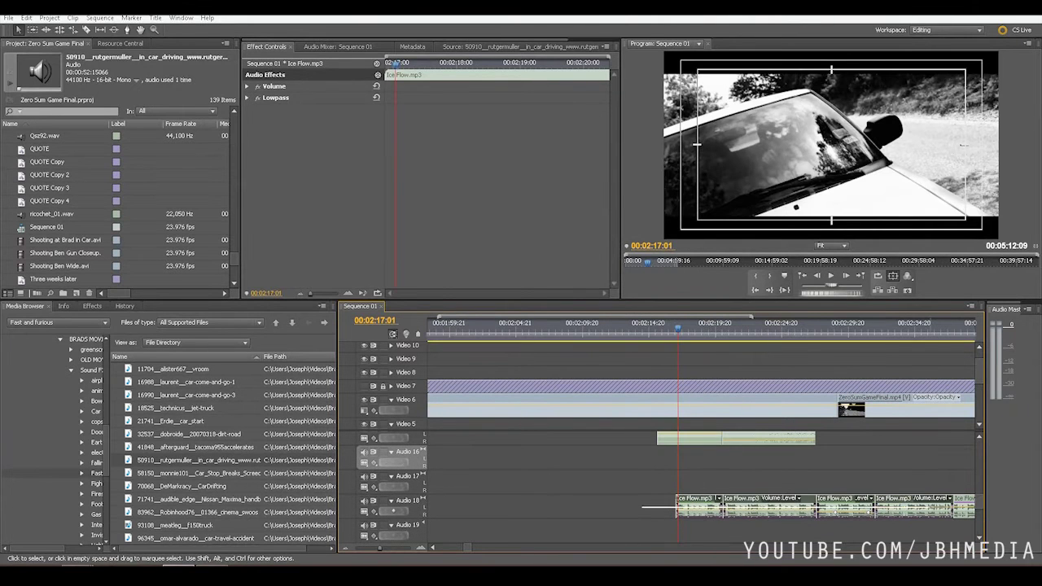
{"action": "left_click_drag", "start_coordinate": [642, 508], "coordinate": [910, 518]}
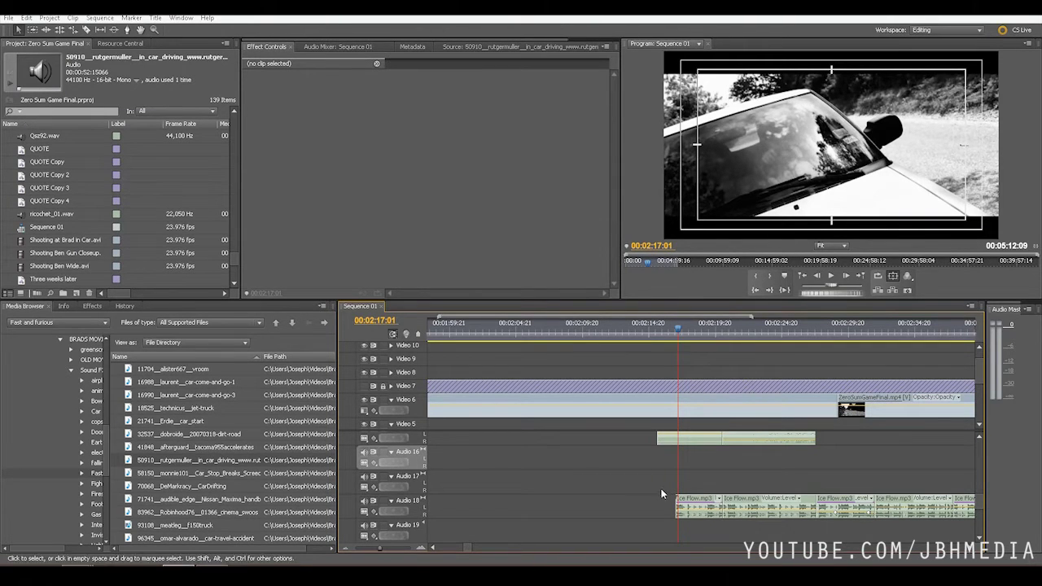
{"action": "left_click", "coordinate": [697, 508]}
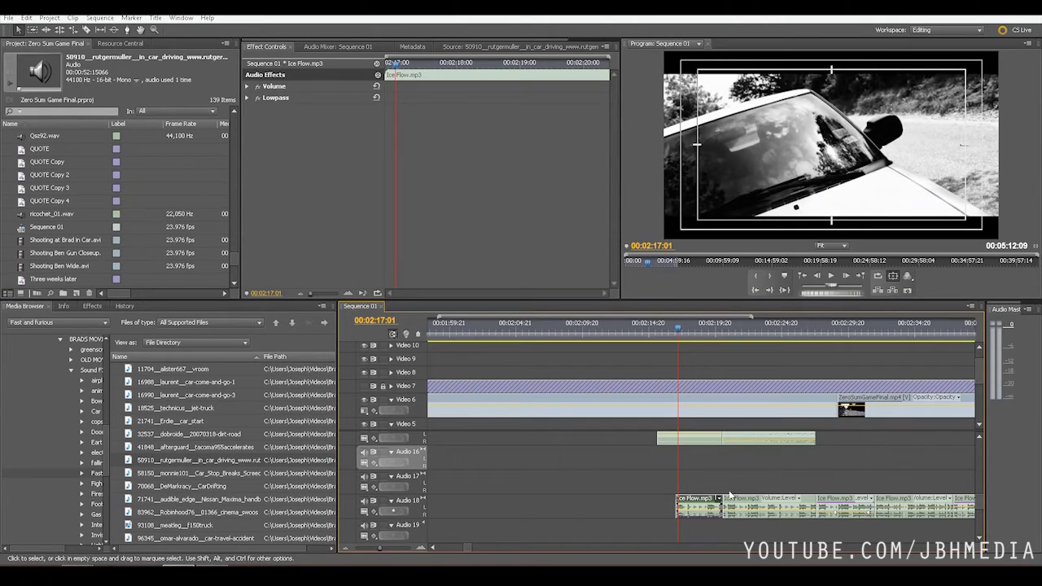
{"action": "left_click", "coordinate": [742, 514]}
{"action": "left_click", "coordinate": [753, 327]}
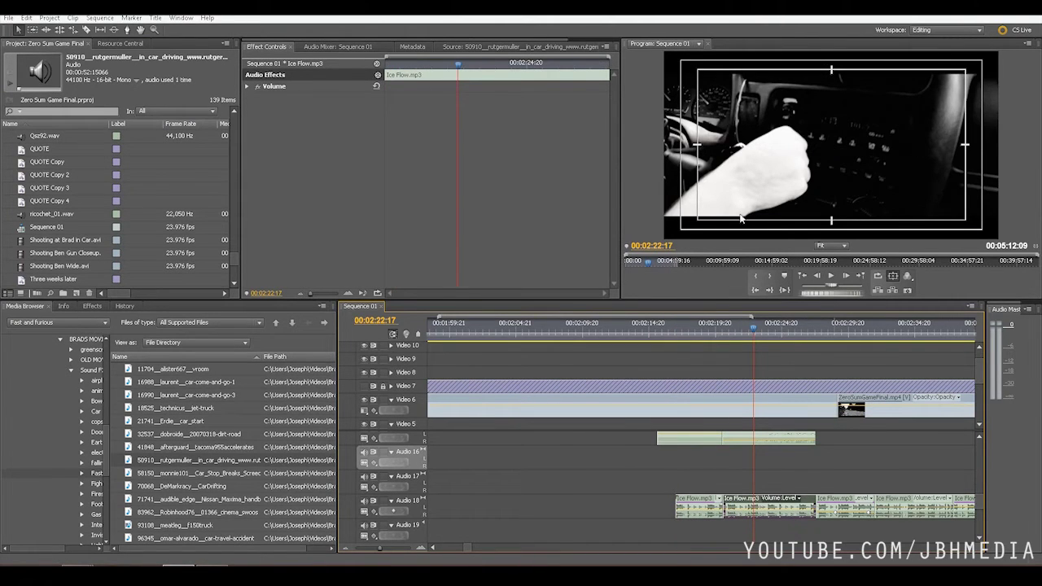
{"action": "left_click", "coordinate": [673, 327]}
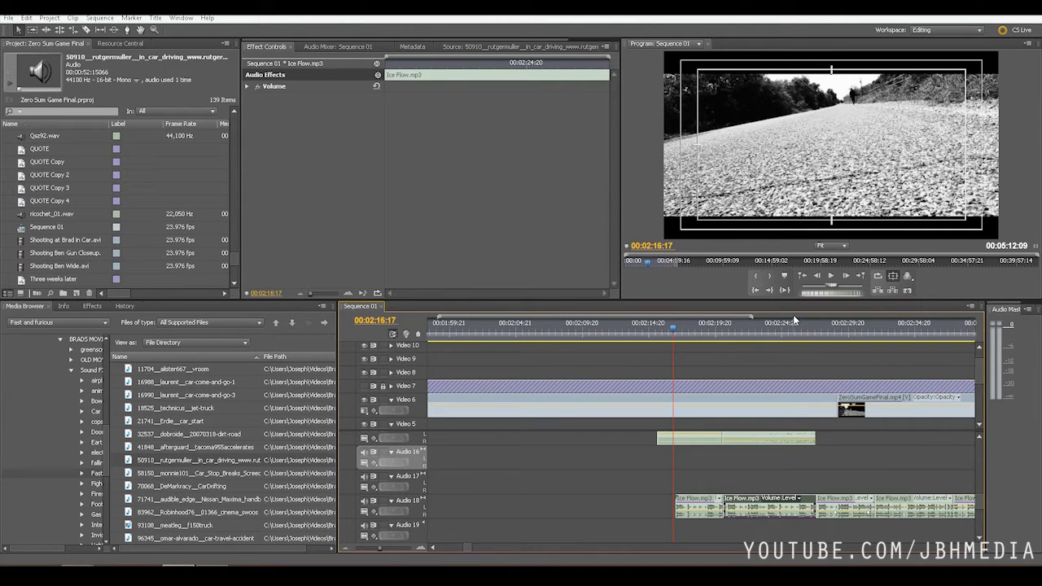
{"action": "key", "text": "space"}
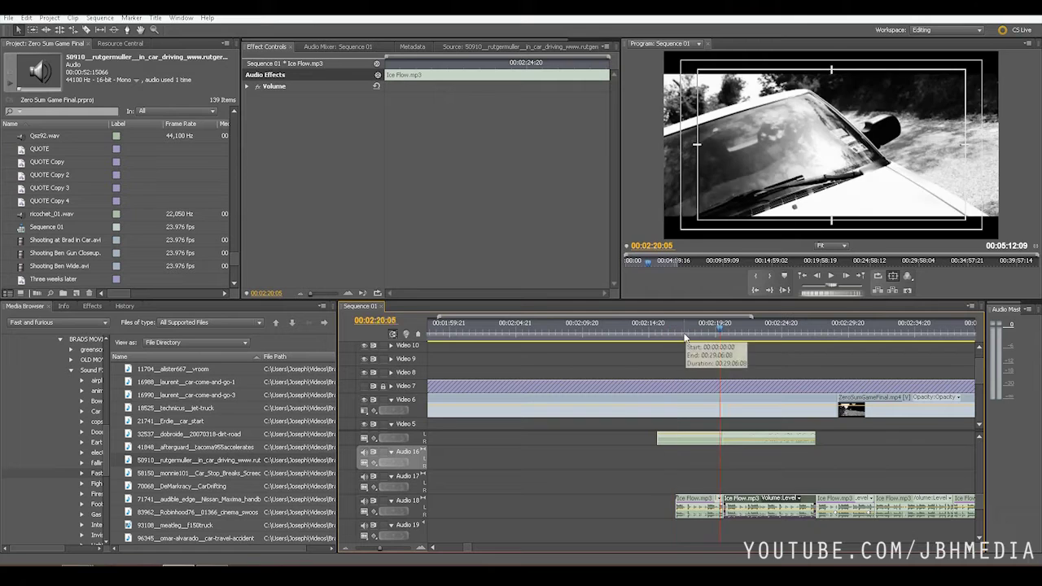
{"action": "left_click", "coordinate": [831, 277]}
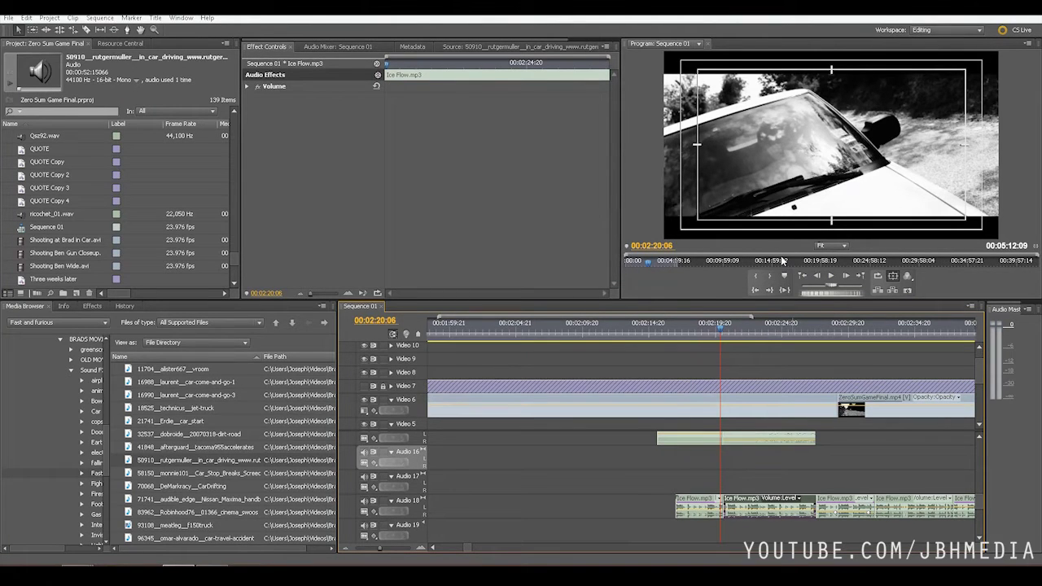
{"action": "key", "text": "space"}
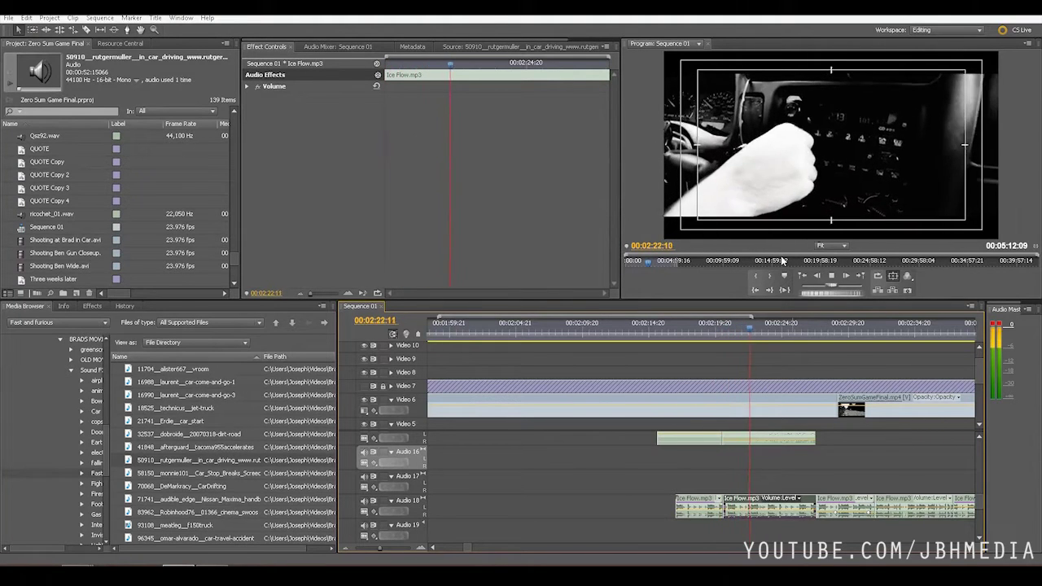
{"action": "key", "text": "space"}
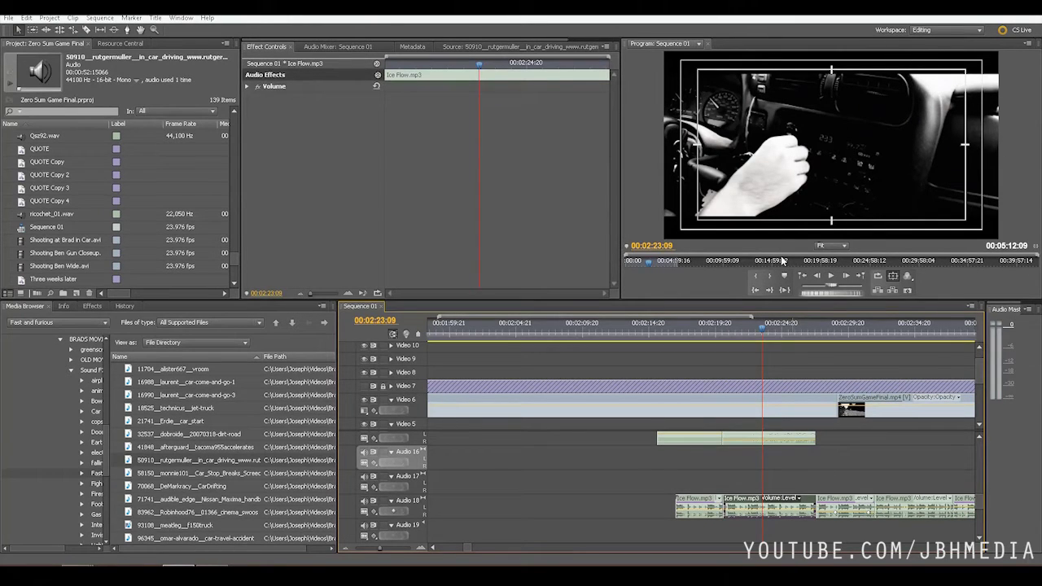
{"action": "left_click", "coordinate": [830, 278]}
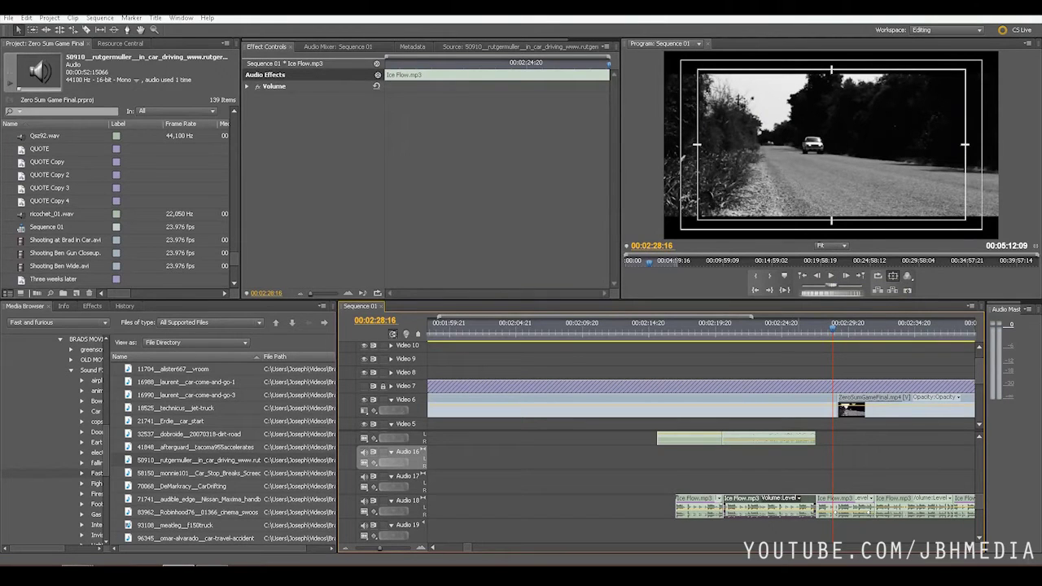
{"action": "key", "text": "space"}
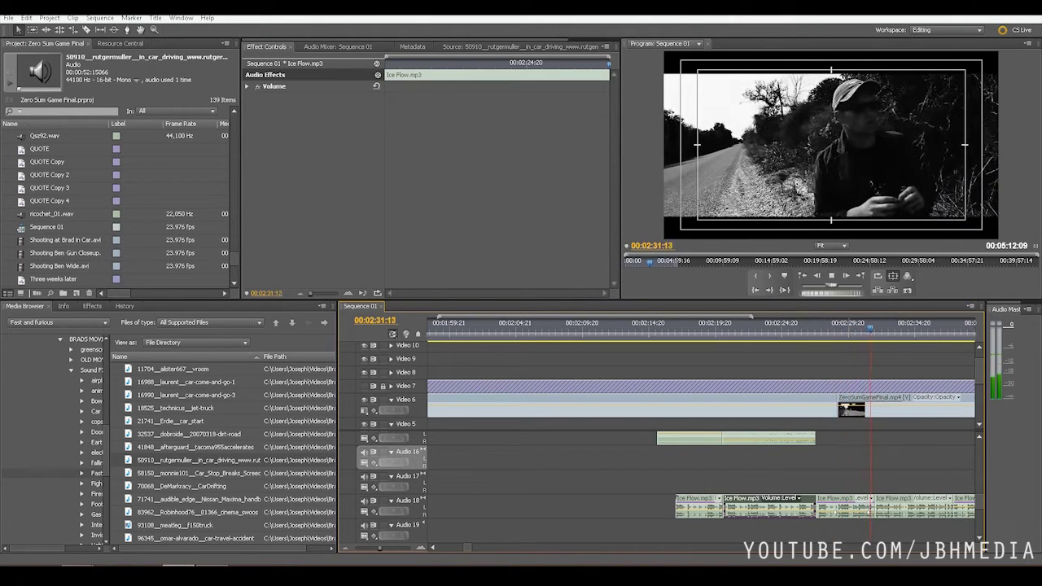
{"action": "key", "text": "space"}
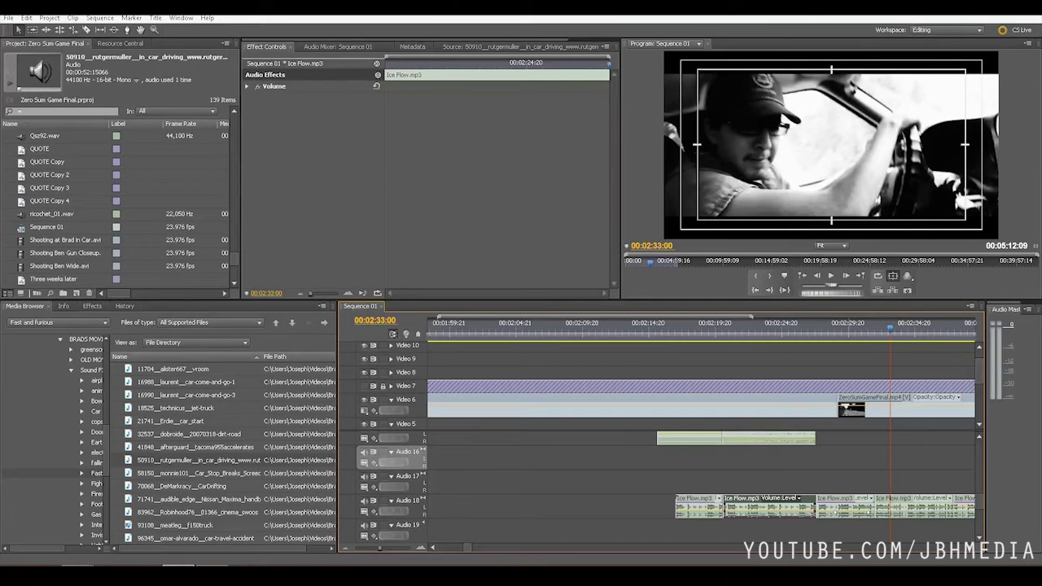
{"action": "left_click", "coordinate": [831, 276]}
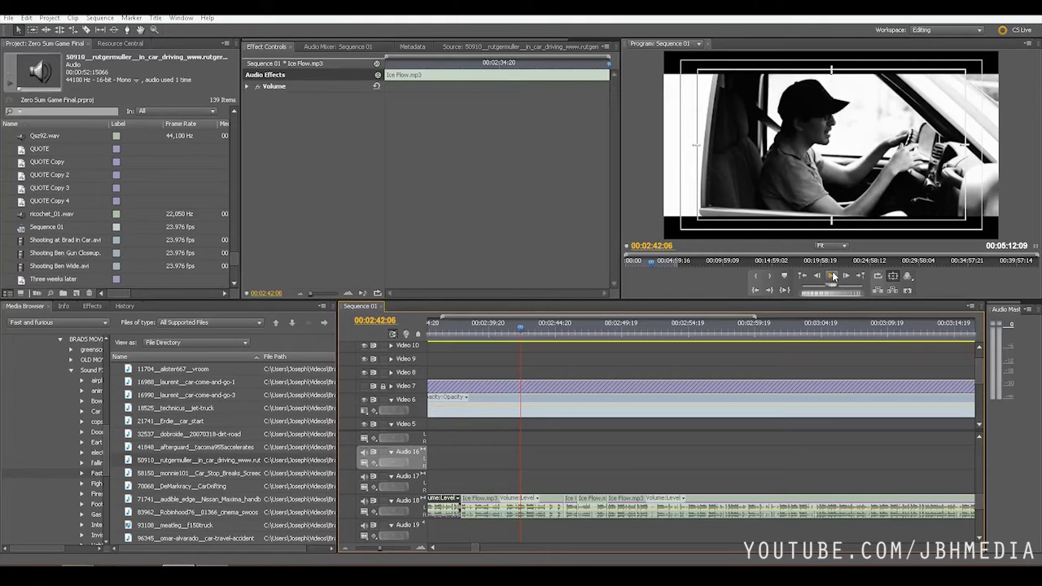
{"action": "left_click", "coordinate": [832, 276]}
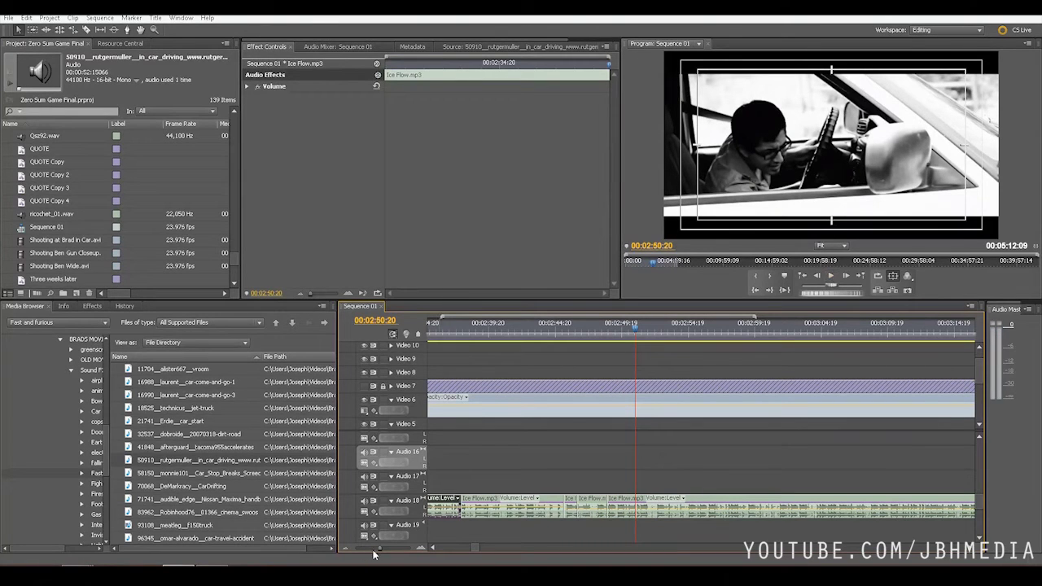
- Zoom the timeline out so every clip of the full sequence is visible
{"action": "left_click_drag", "start_coordinate": [376, 551], "coordinate": [372, 551]}
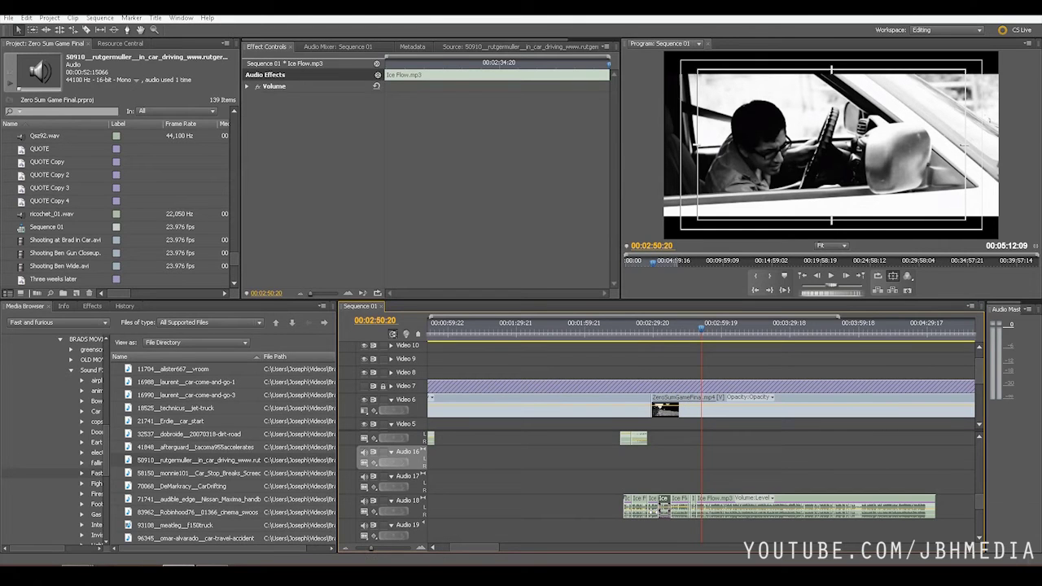